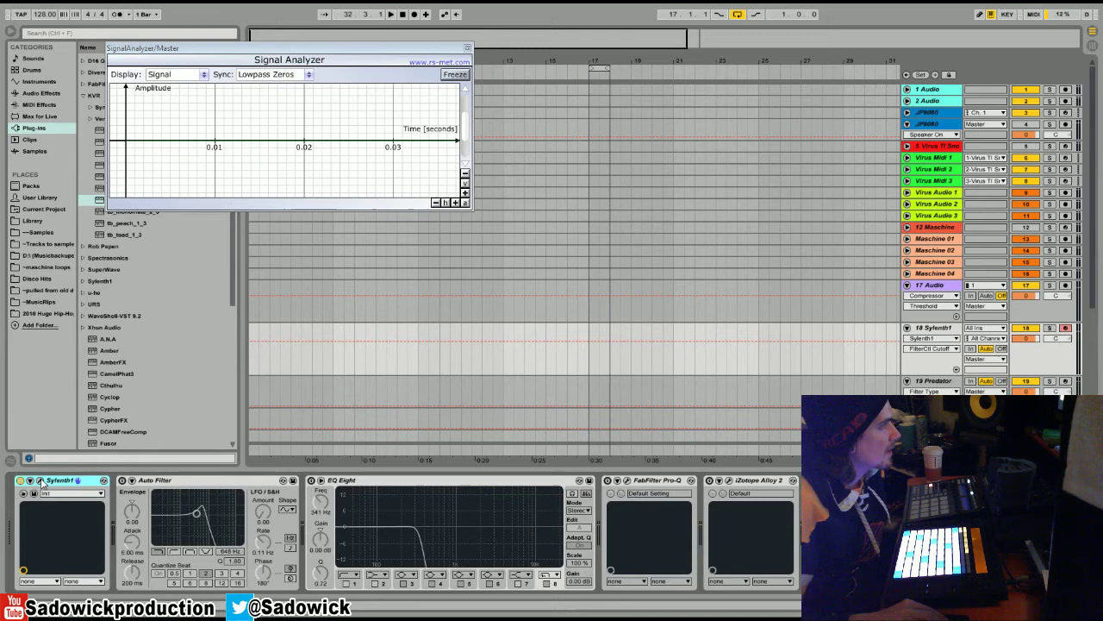
Open the Sylenth1 editor below the analyzer and select its Filter A Drive knob
{"action": "left_click", "coordinate": [40, 480]}
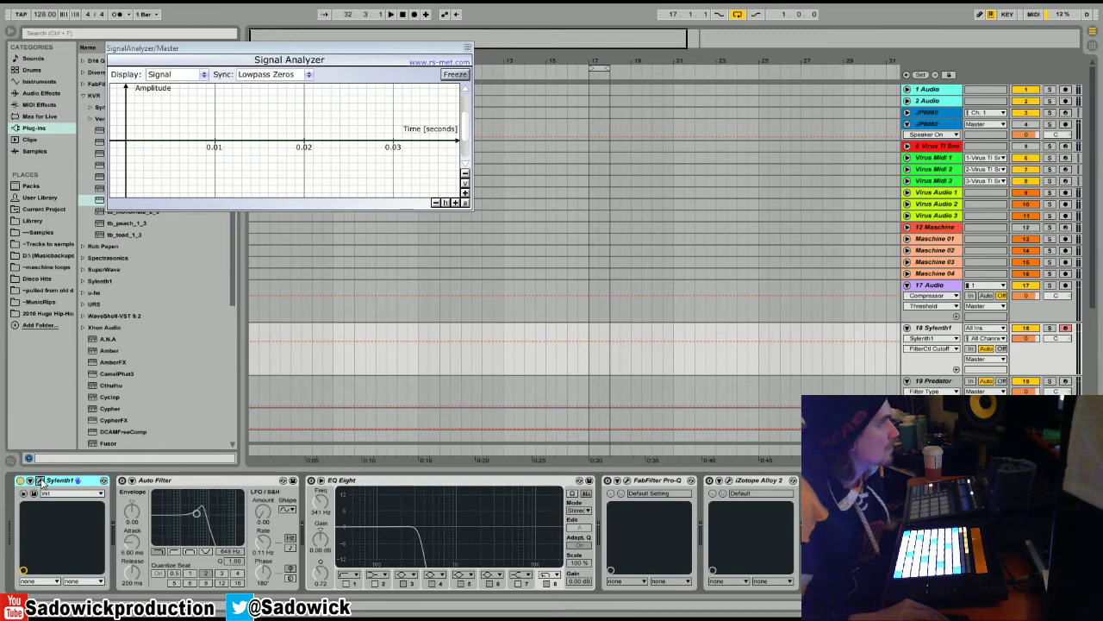
{"action": "left_click_drag", "start_coordinate": [296, 212], "coordinate": [319, 208]}
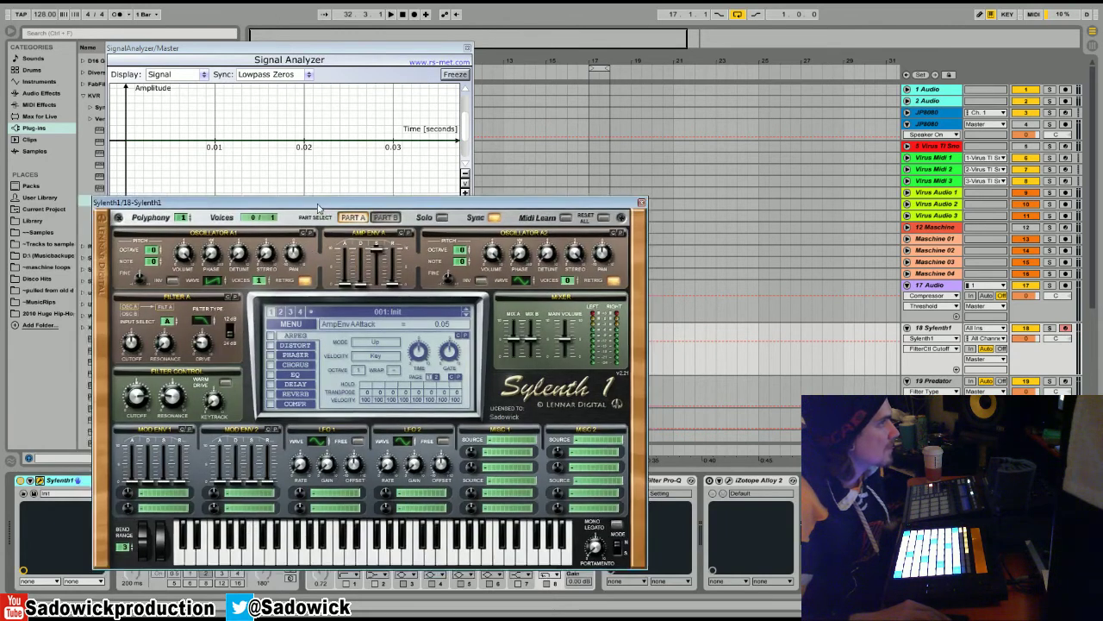
{"action": "left_click", "coordinate": [205, 345]}
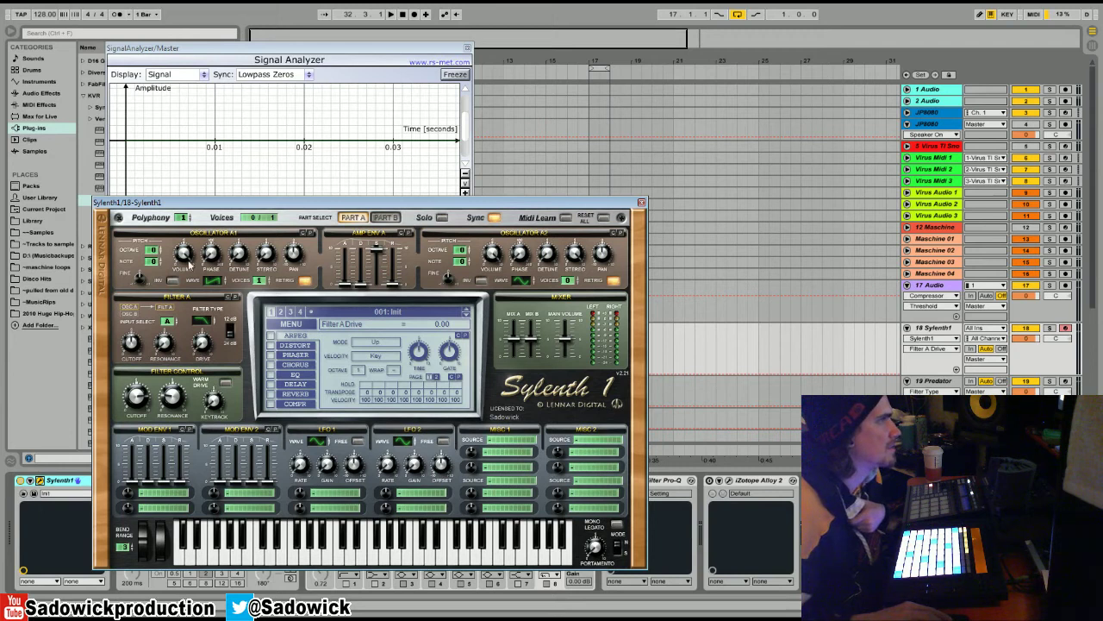
Arrange the analyzer and Sylenth1 windows, set Filter A Drive to 4.95, and sweep the cutoff
{"action": "left_click_drag", "start_coordinate": [209, 49], "coordinate": [181, 19]}
{"action": "left_click_drag", "start_coordinate": [297, 207], "coordinate": [250, 216]}
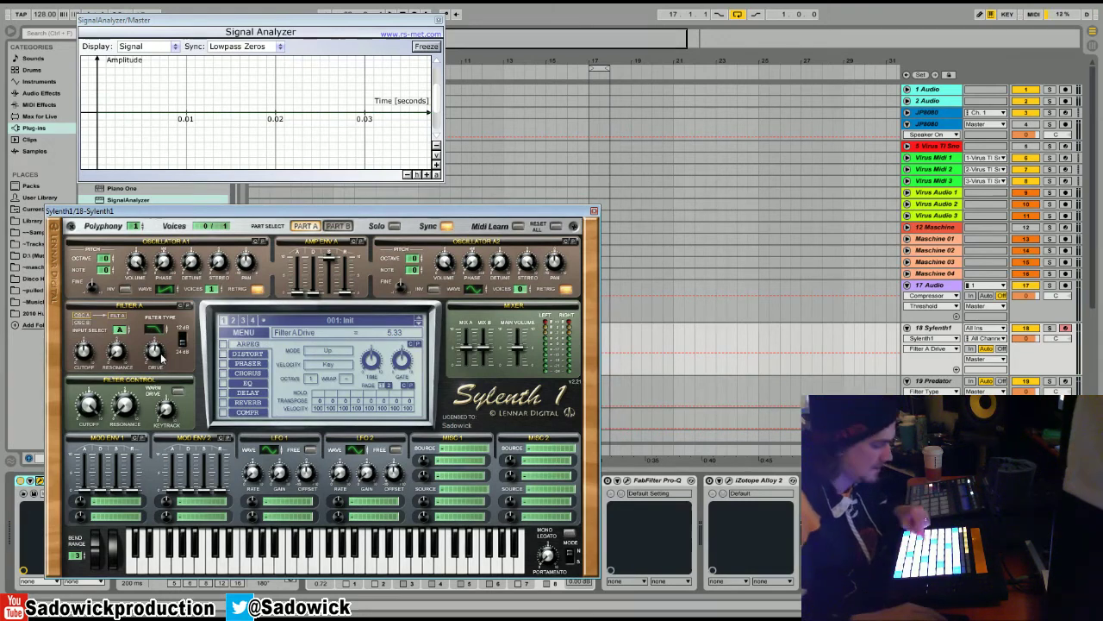
{"action": "left_click_drag", "start_coordinate": [161, 358], "coordinate": [160, 283]}
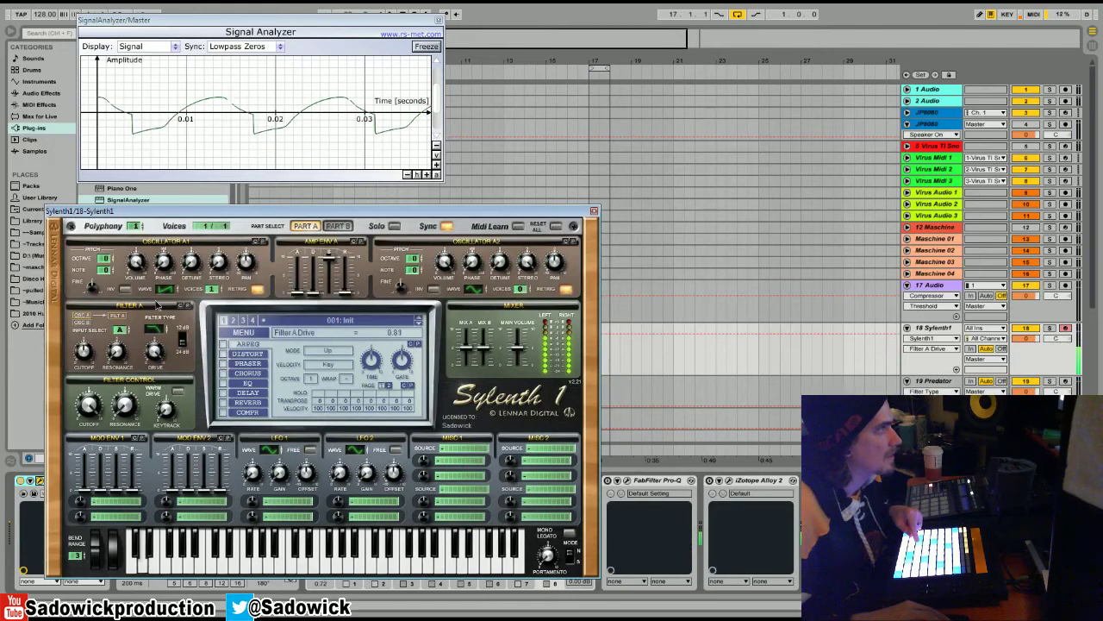
{"action": "left_click_drag", "start_coordinate": [155, 349], "coordinate": [154, 380]}
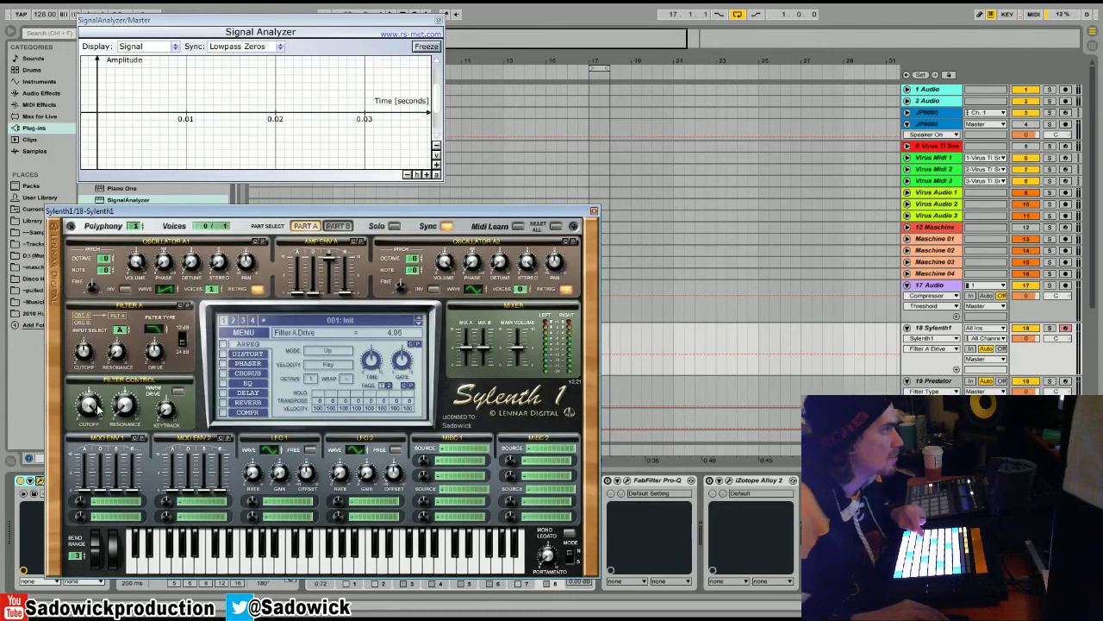
{"action": "left_click_drag", "start_coordinate": [98, 410], "coordinate": [122, 390]}
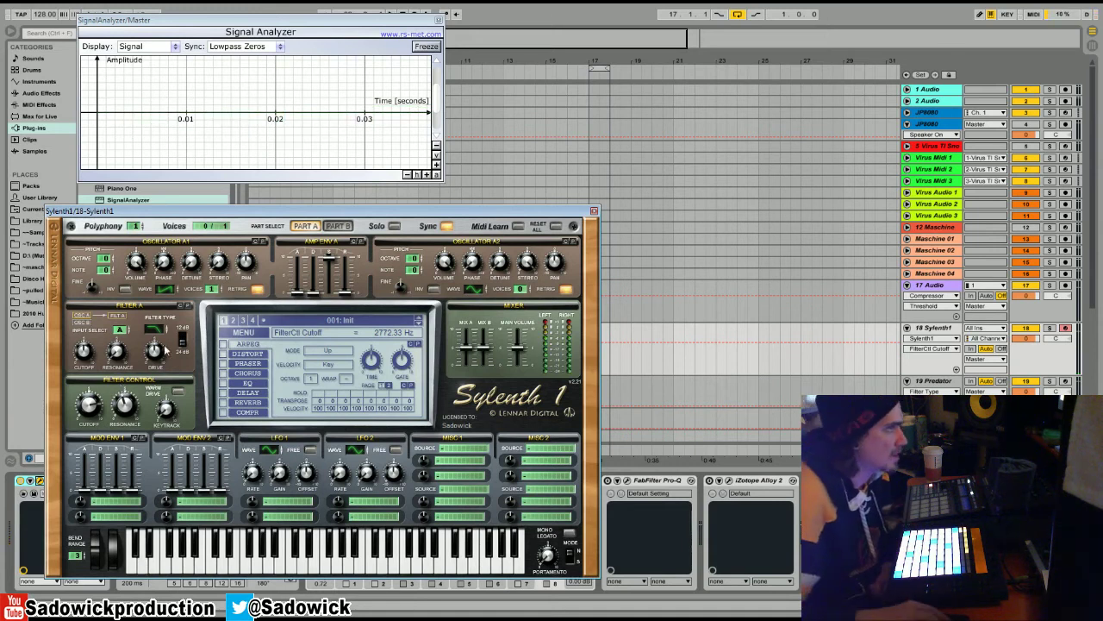
Close Sylenth1 and open the Virus TI Snow editor, positioned lower left
{"action": "left_click", "coordinate": [594, 211]}
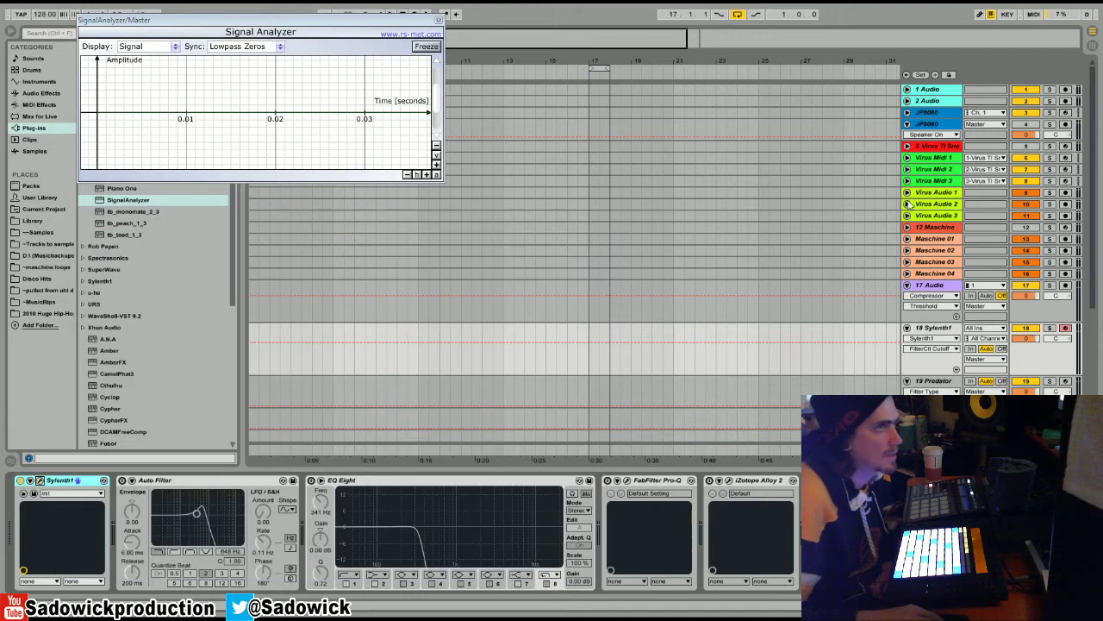
{"action": "left_click", "coordinate": [948, 148]}
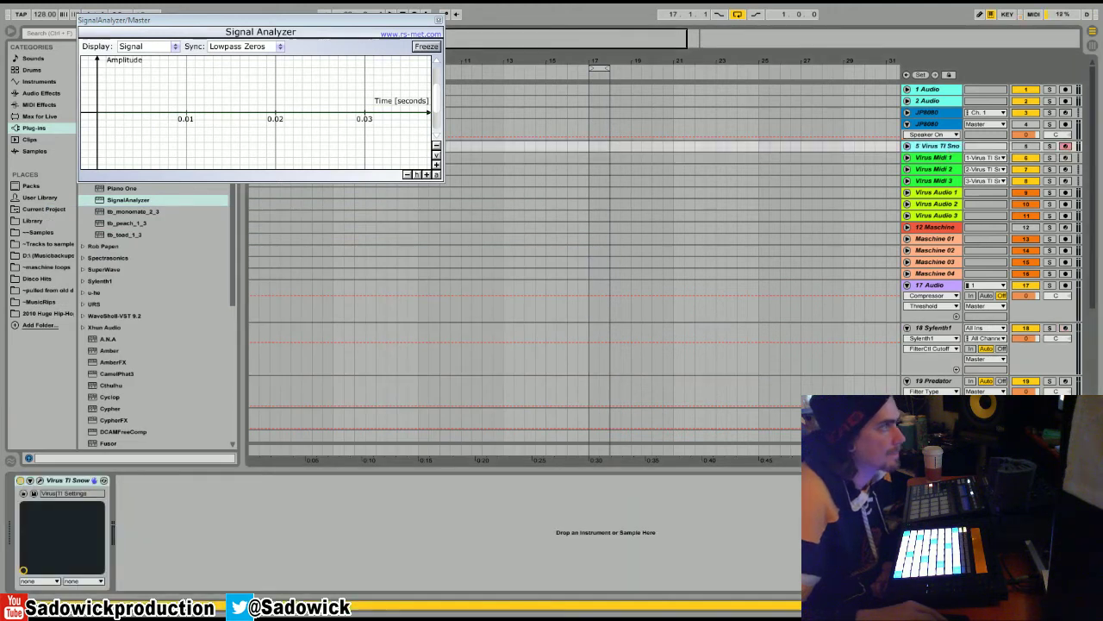
{"action": "left_click", "coordinate": [39, 481]}
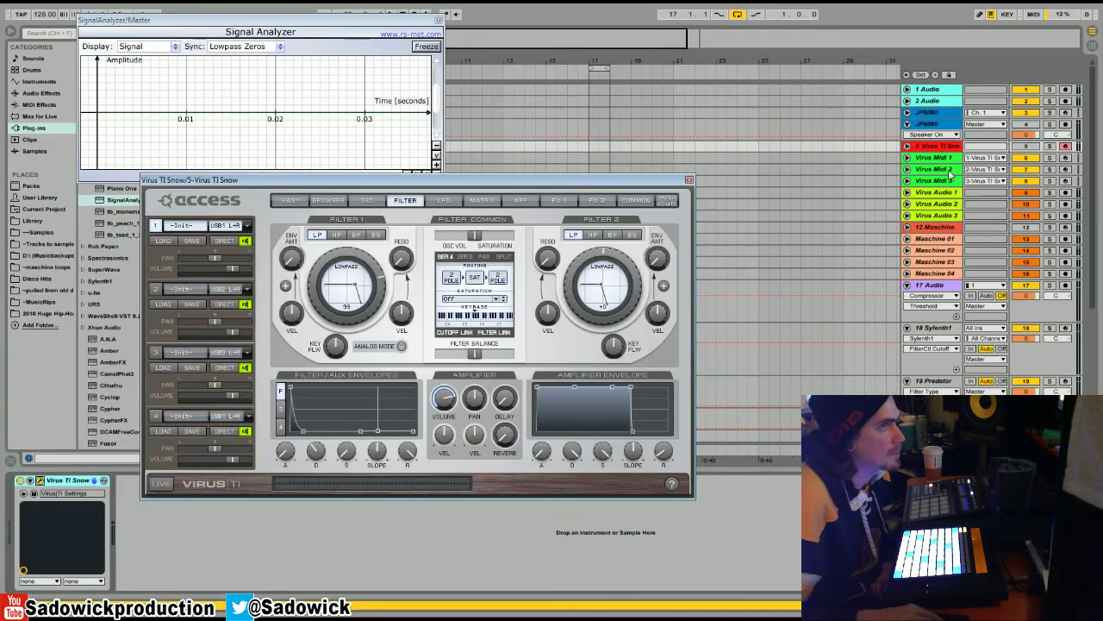
{"action": "left_click_drag", "start_coordinate": [562, 185], "coordinate": [508, 211]}
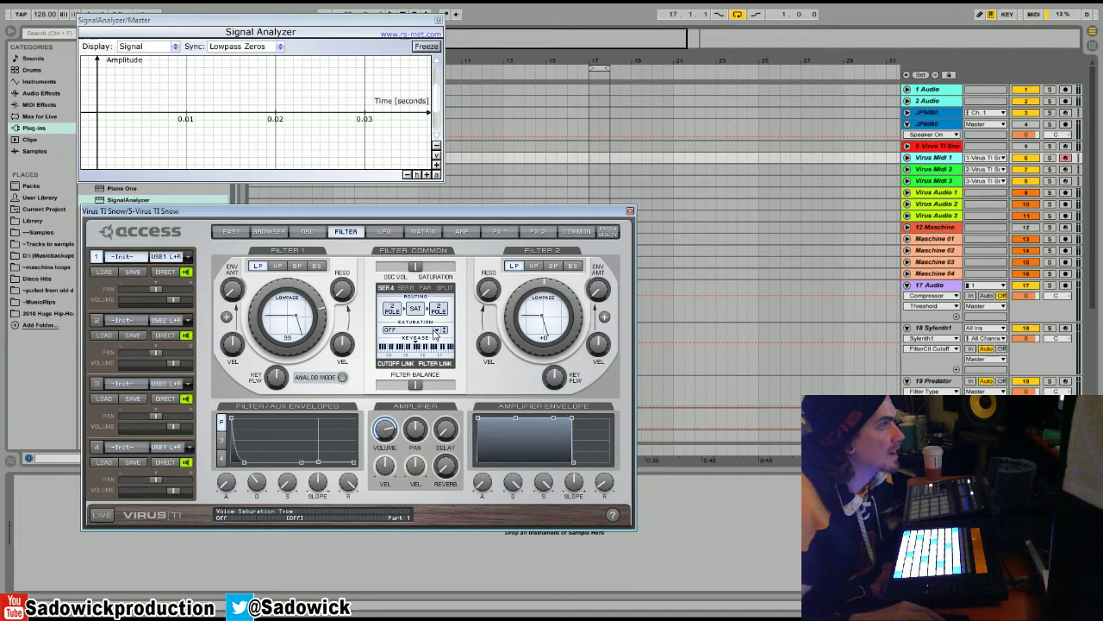
Choose Digital saturation, raise oscillator volume to +53, and show the oscillator page
{"action": "left_click", "coordinate": [438, 334]}
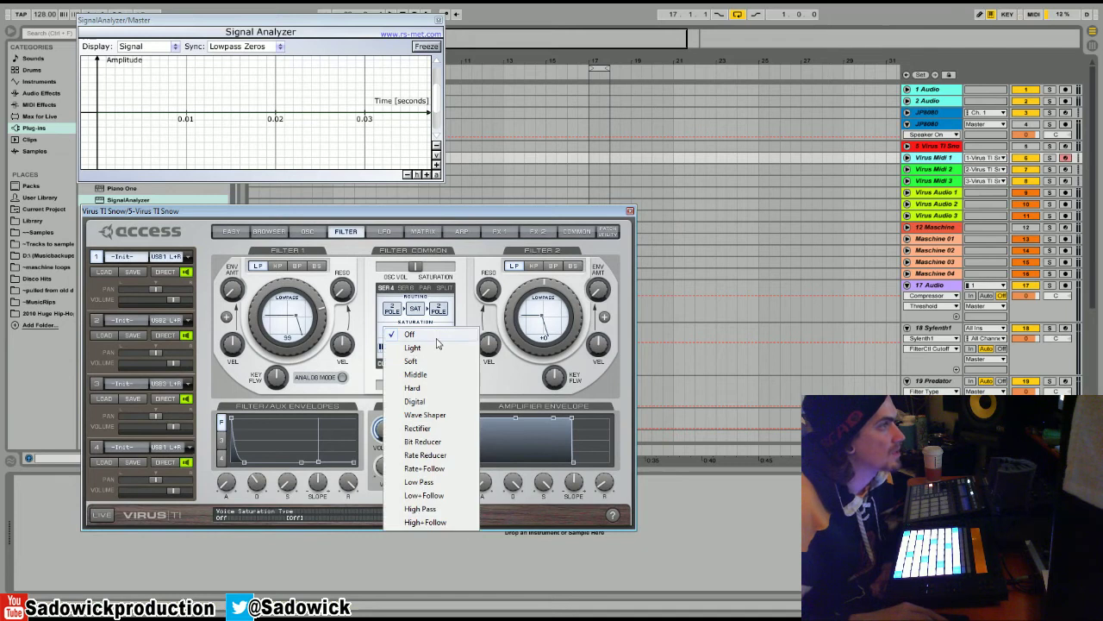
{"action": "left_click", "coordinate": [416, 401]}
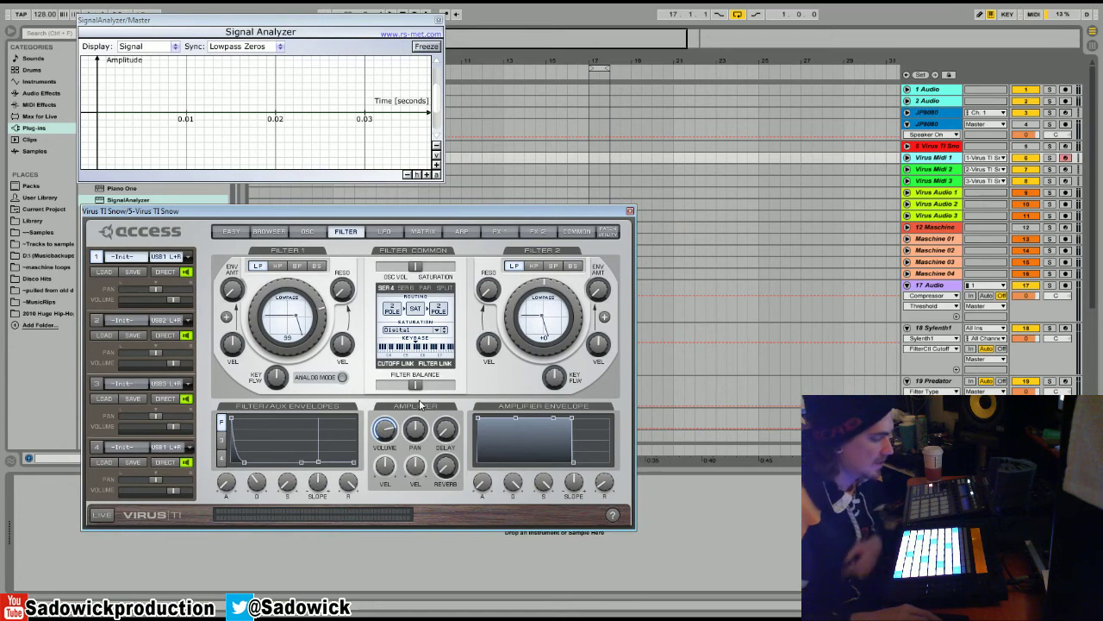
{"action": "left_click", "coordinate": [945, 160]}
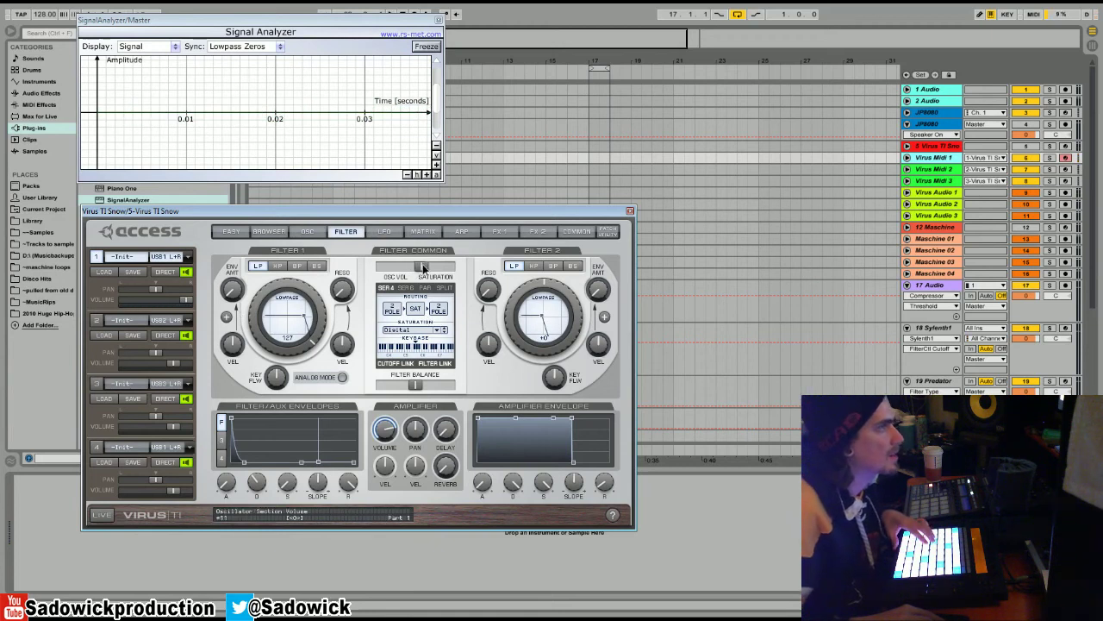
{"action": "left_click_drag", "start_coordinate": [421, 266], "coordinate": [422, 271]}
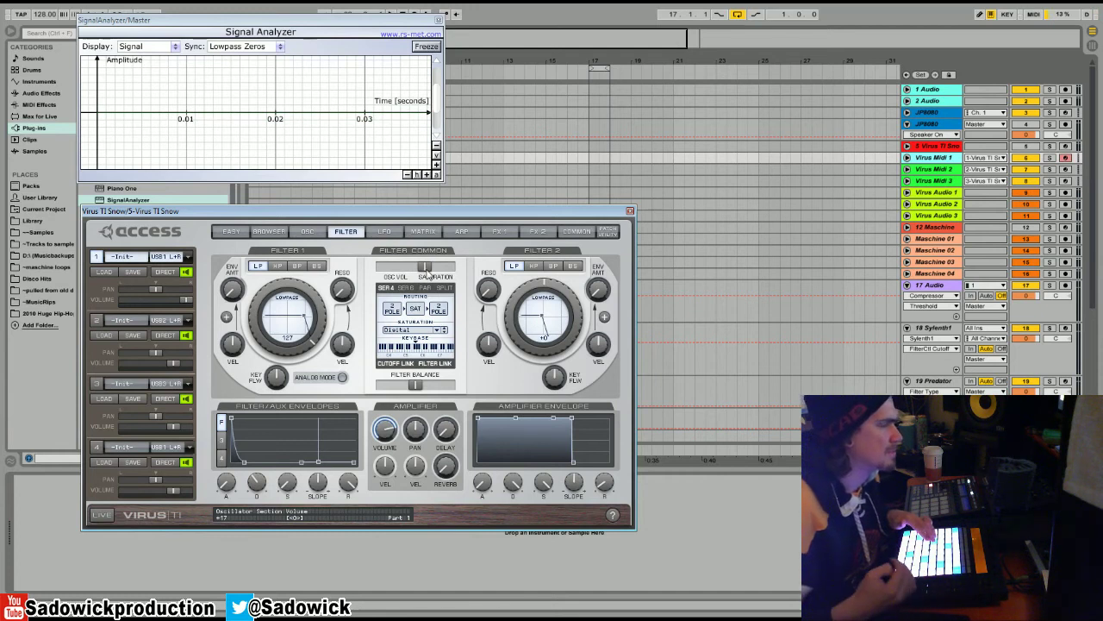
{"action": "left_click_drag", "start_coordinate": [429, 272], "coordinate": [505, 272]}
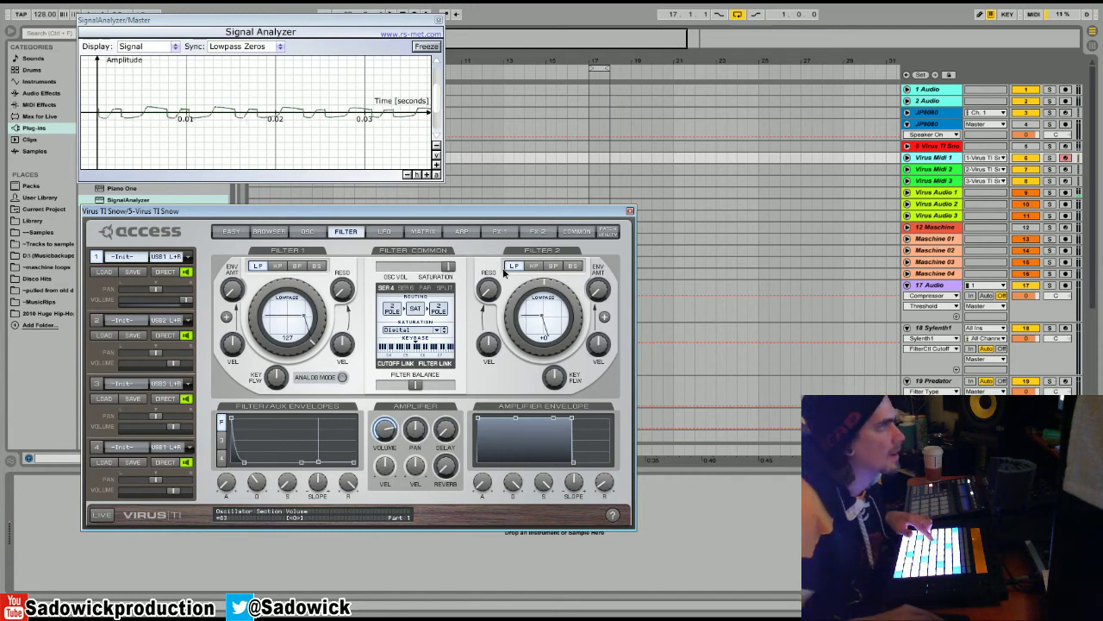
{"action": "left_click", "coordinate": [436, 164]}
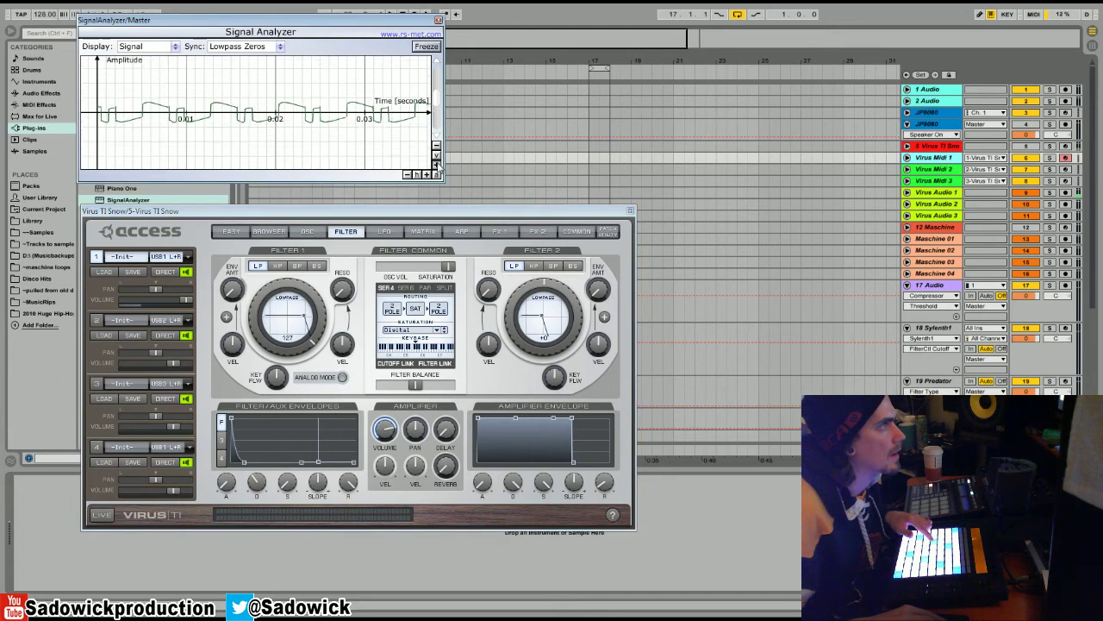
{"action": "left_click", "coordinate": [307, 231]}
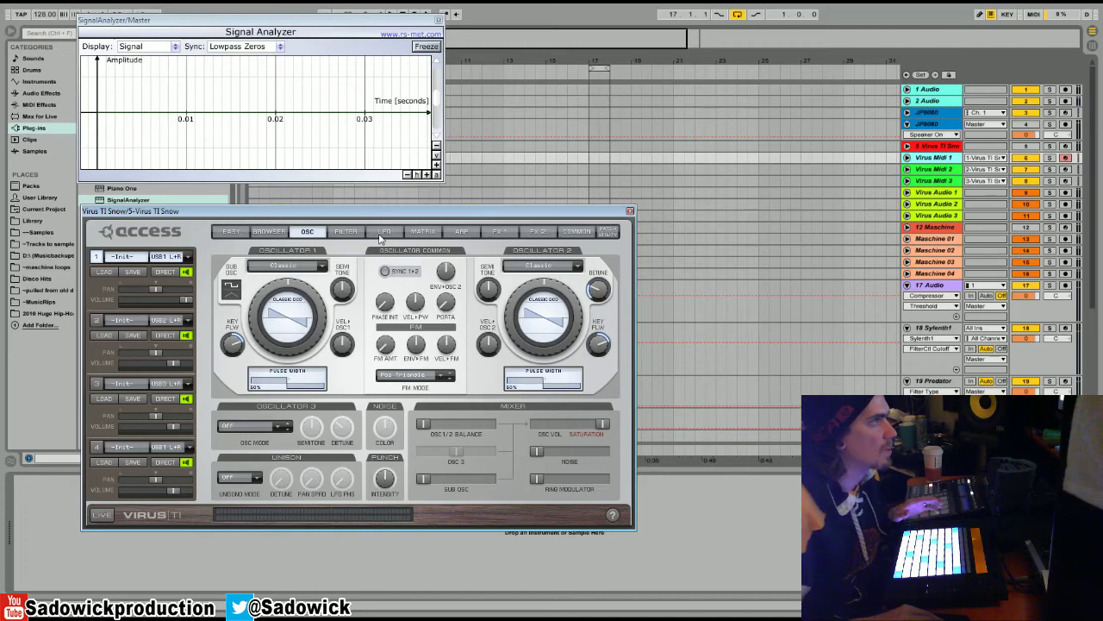
On the Virus filter page, set oscillator volume to +56 and shift filter balance toward filter 1
{"action": "left_click", "coordinate": [349, 232]}
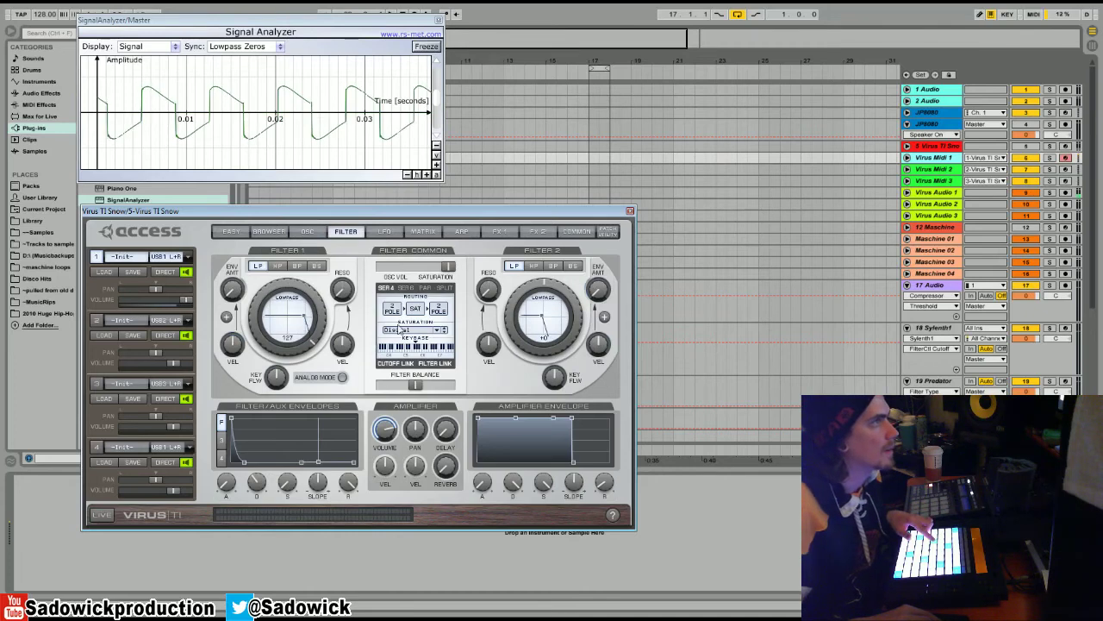
{"action": "left_click_drag", "start_coordinate": [448, 267], "coordinate": [418, 269]}
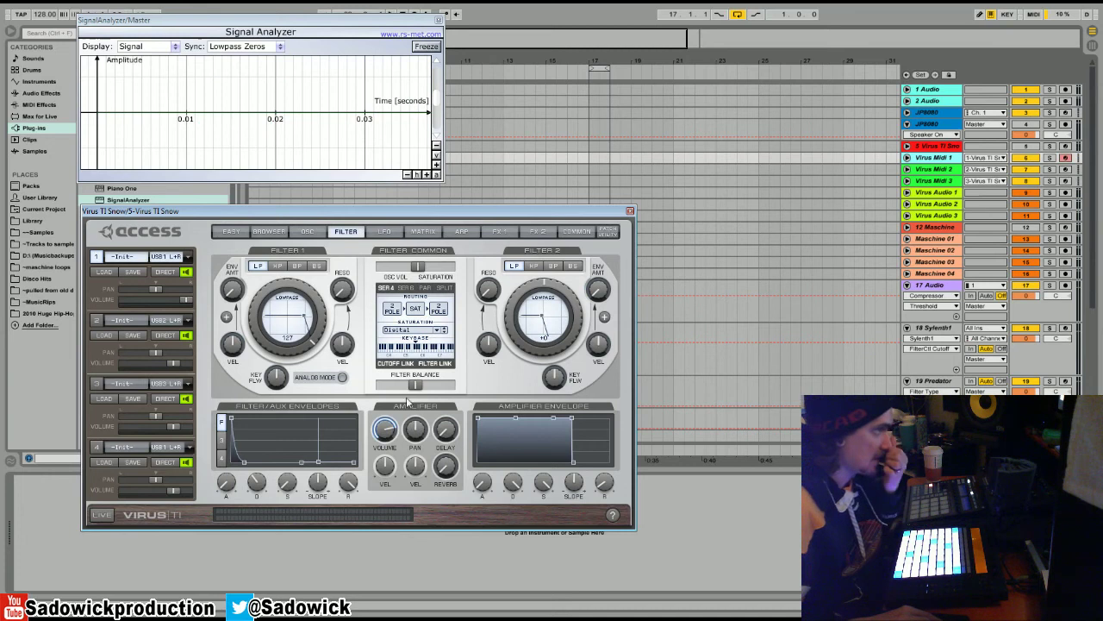
{"action": "left_click_drag", "start_coordinate": [415, 384], "coordinate": [381, 384]}
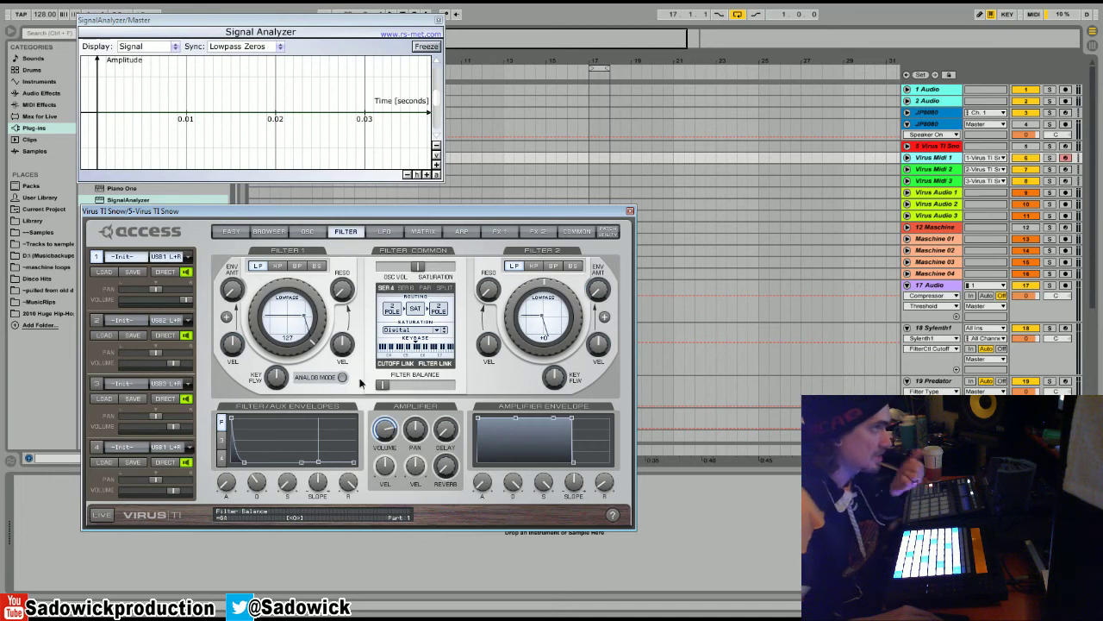
Switch saturation to Rectifier and raise the oscillator section volume to drive the filter
{"action": "left_click", "coordinate": [417, 332]}
{"action": "left_click", "coordinate": [428, 430]}
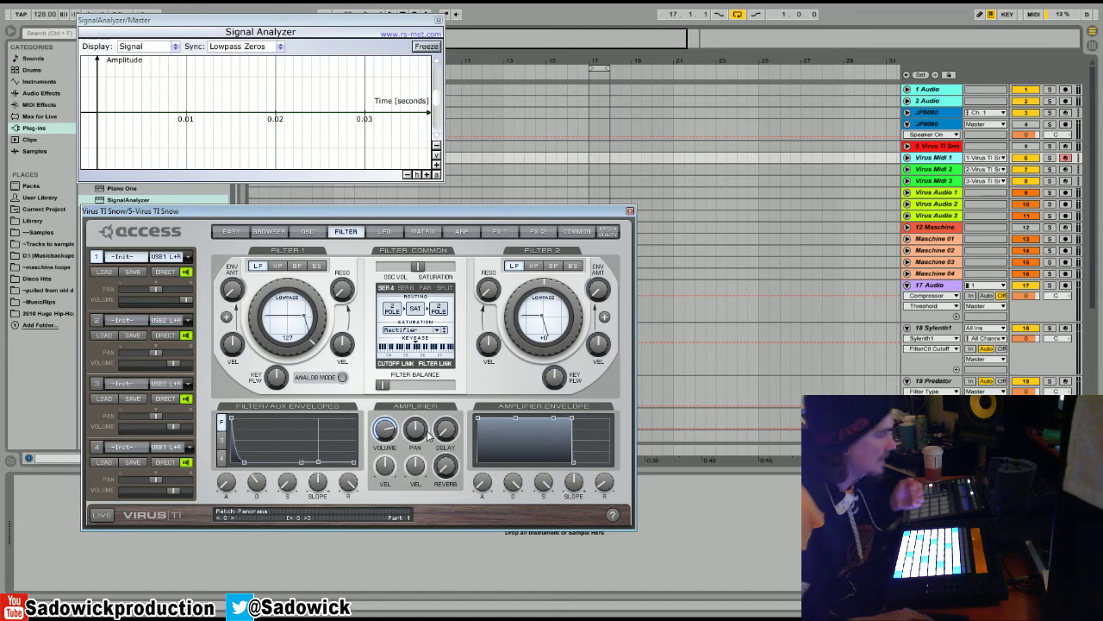
{"action": "left_click_drag", "start_coordinate": [418, 266], "coordinate": [446, 276]}
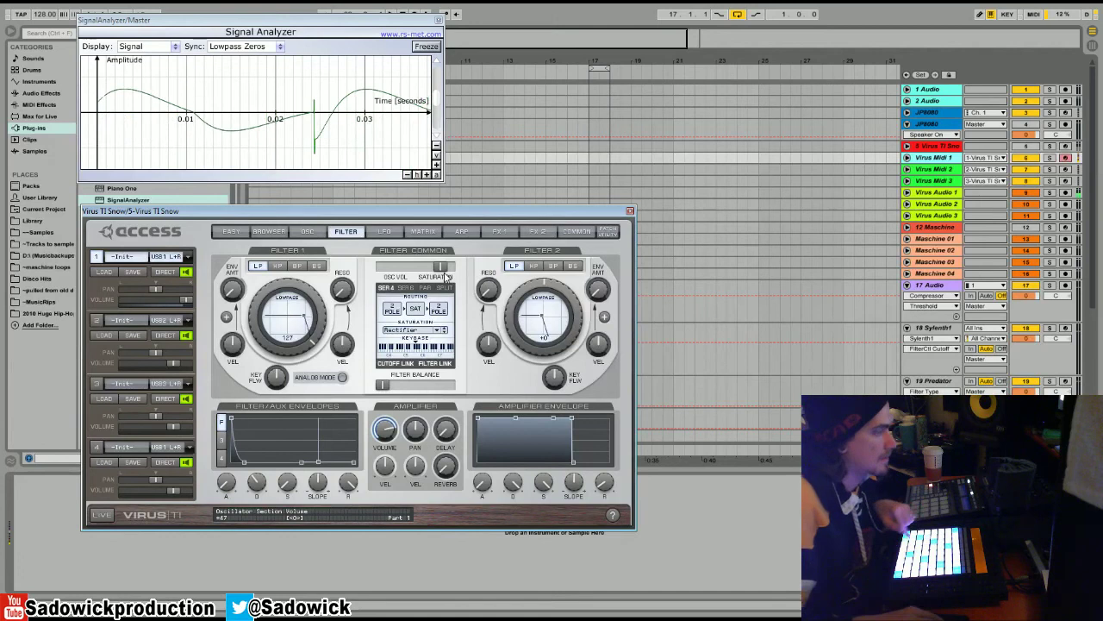
Switch Virus TI saturation to Bit Reducer and sweep Filter 1 cutoff down, then up to 52
{"action": "left_click", "coordinate": [439, 338]}
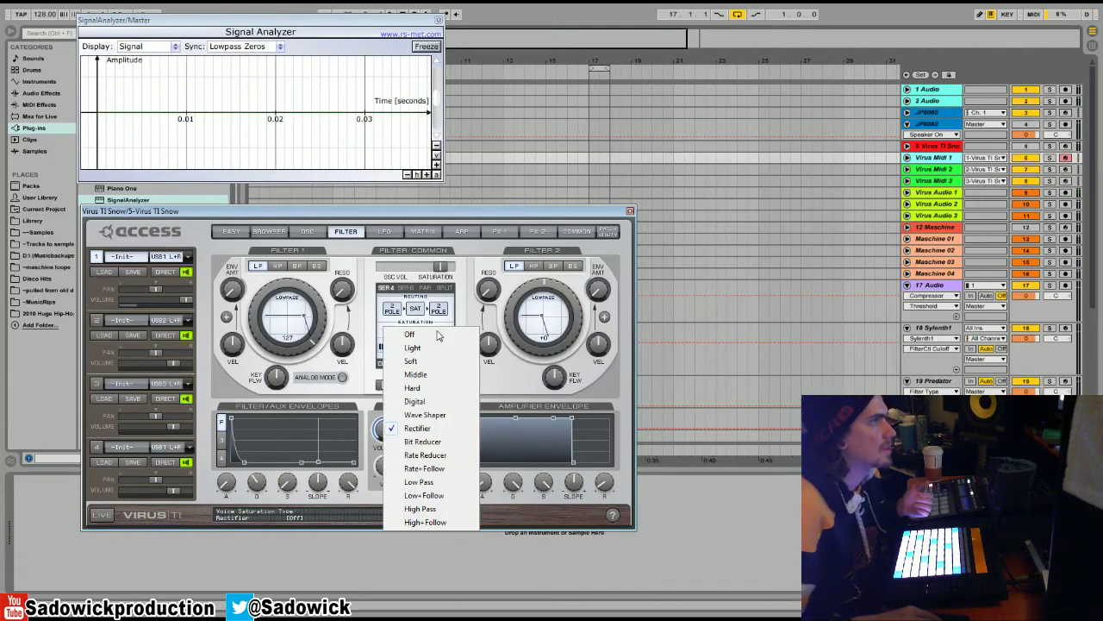
{"action": "left_click", "coordinate": [423, 441]}
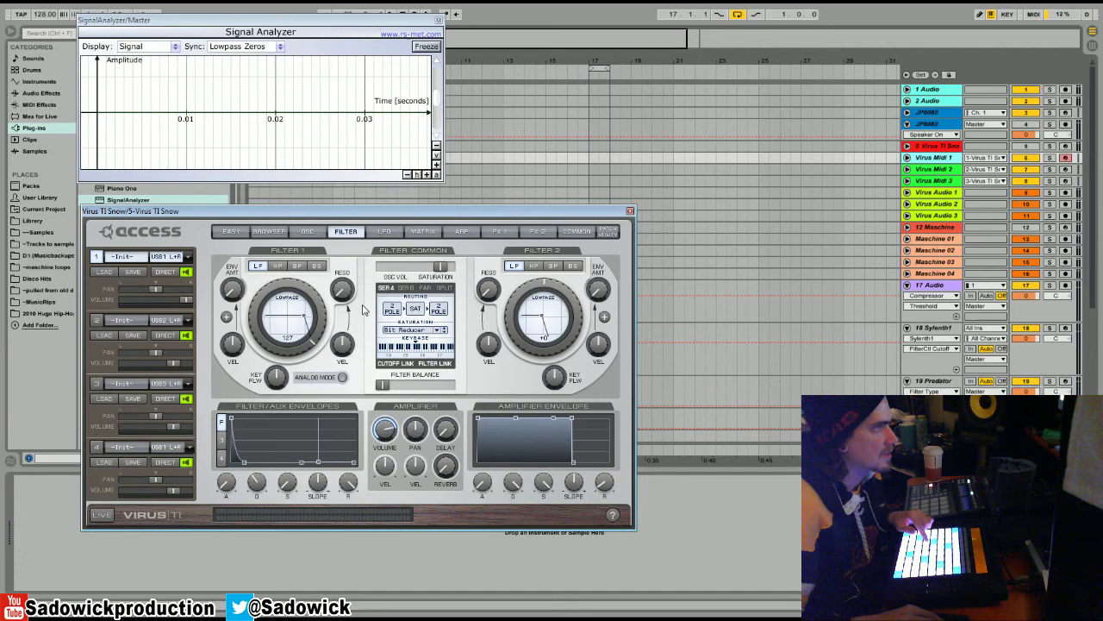
{"action": "left_click_drag", "start_coordinate": [301, 289], "coordinate": [290, 364]}
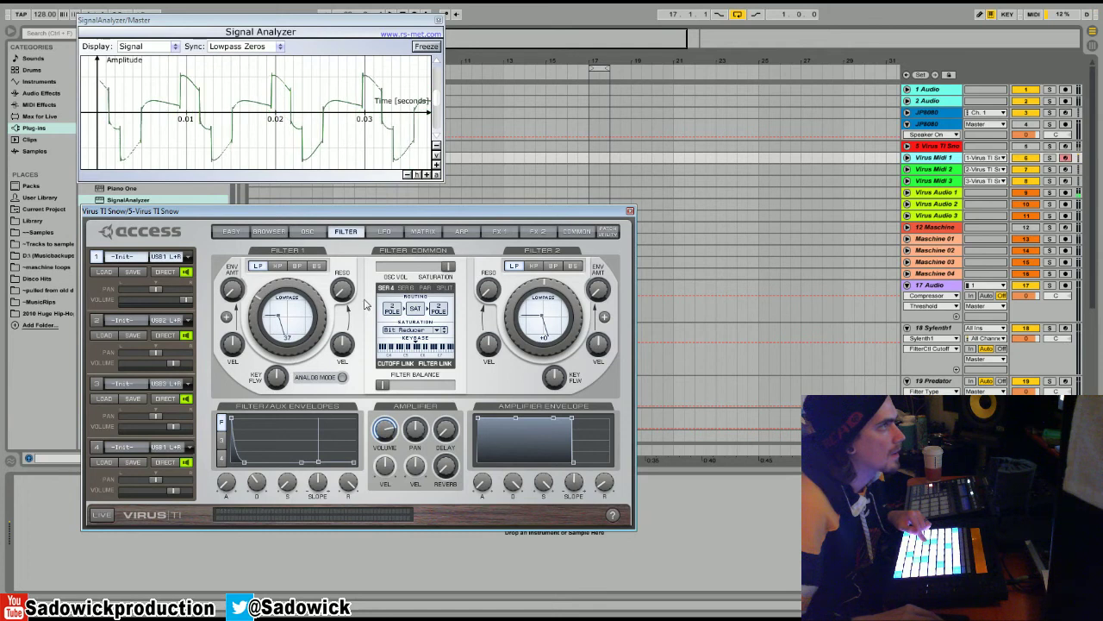
{"action": "left_click_drag", "start_coordinate": [287, 312], "coordinate": [293, 280]}
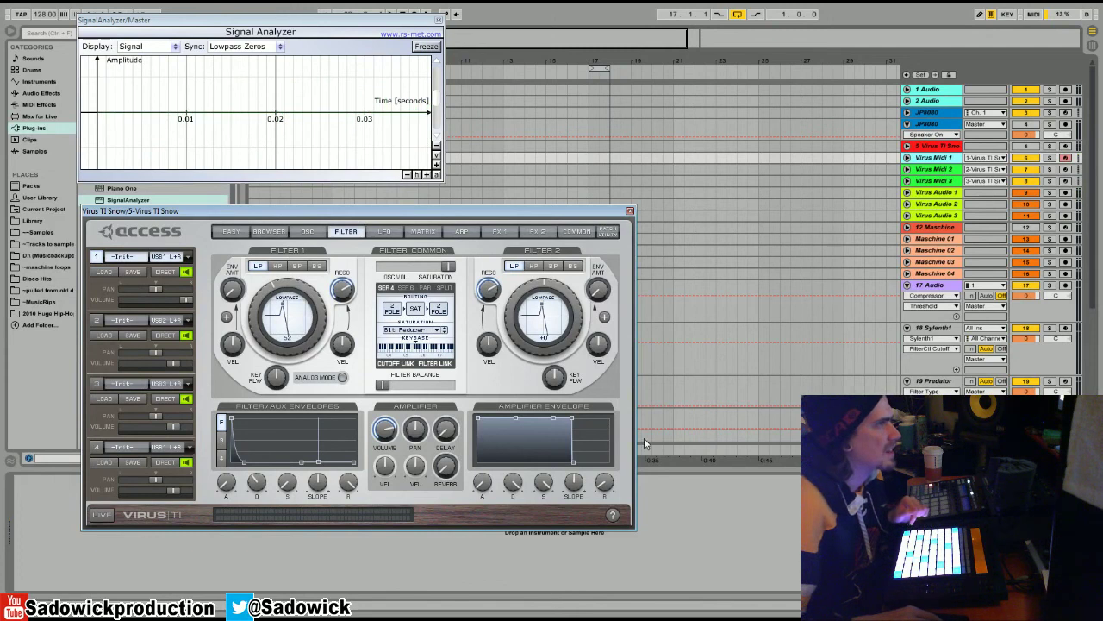
Close the Virus TI and open the Predator editor on track 19
{"action": "left_click", "coordinate": [630, 211]}
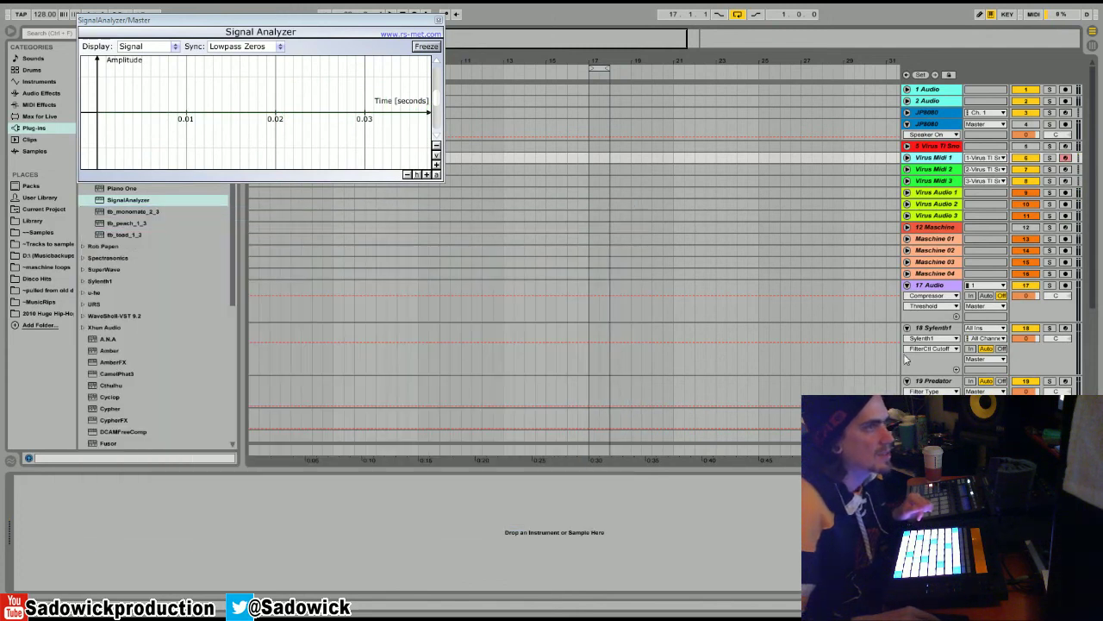
{"action": "left_click", "coordinate": [958, 383]}
{"action": "left_click", "coordinate": [40, 479]}
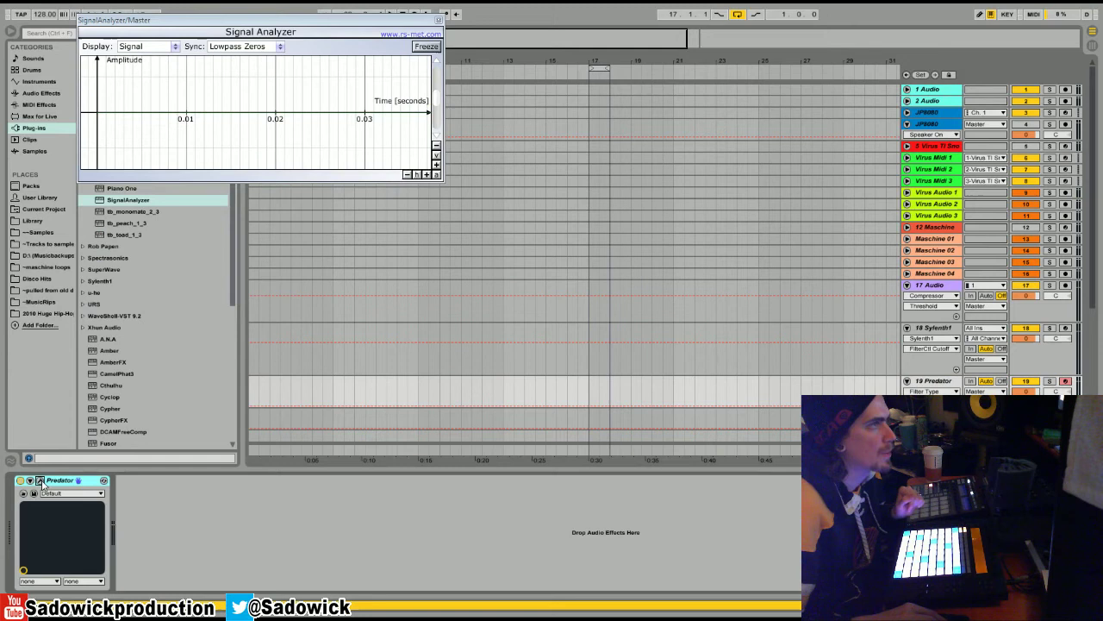
{"action": "left_click_drag", "start_coordinate": [571, 153], "coordinate": [522, 213]}
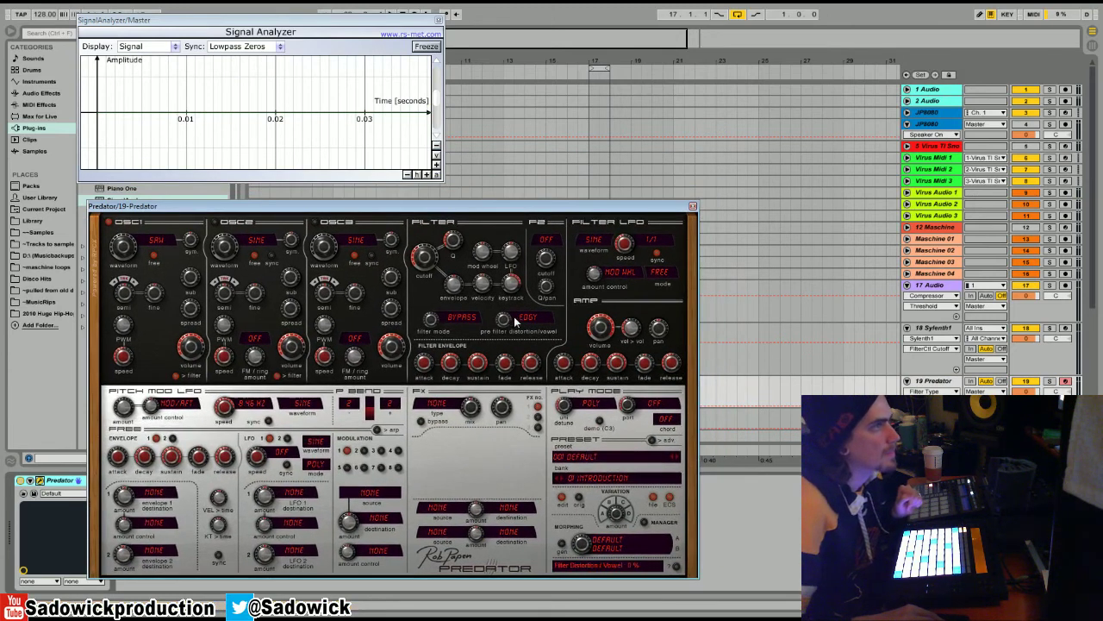
Set Predator filter to 24 LP2 with Edgy distortion, lower cutoff, then close it
{"action": "left_click", "coordinate": [451, 317]}
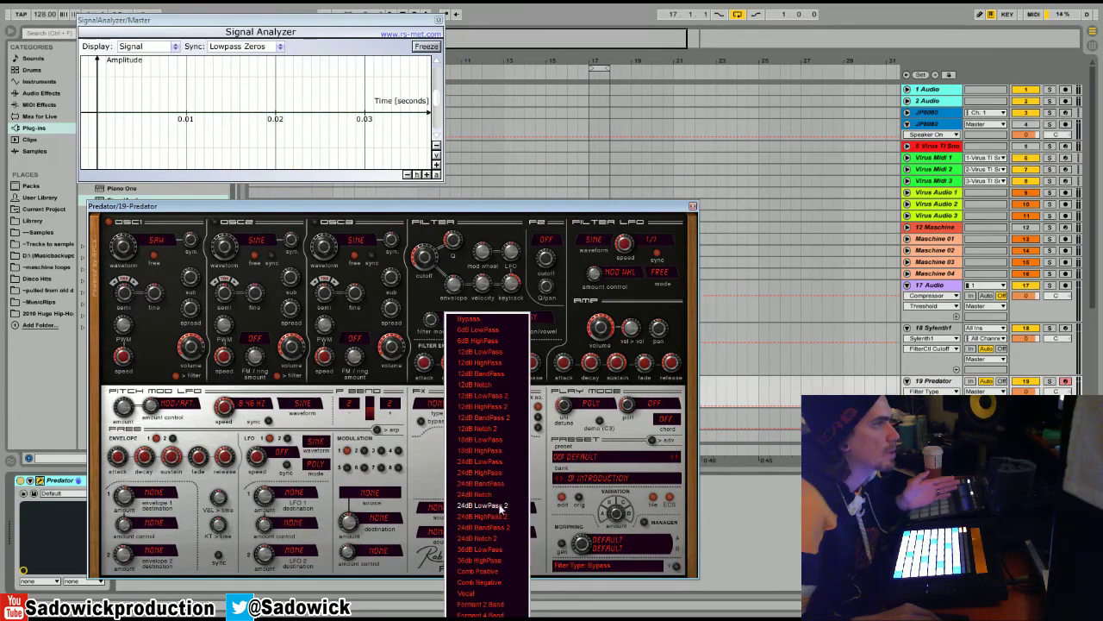
{"action": "left_click", "coordinate": [500, 506]}
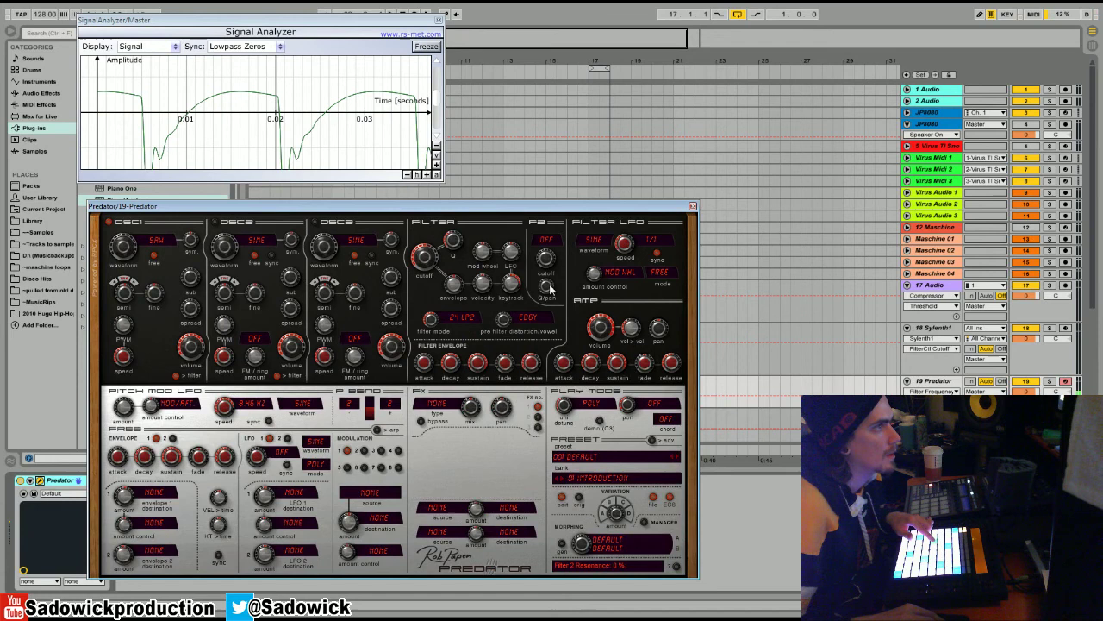
{"action": "left_click", "coordinate": [527, 318]}
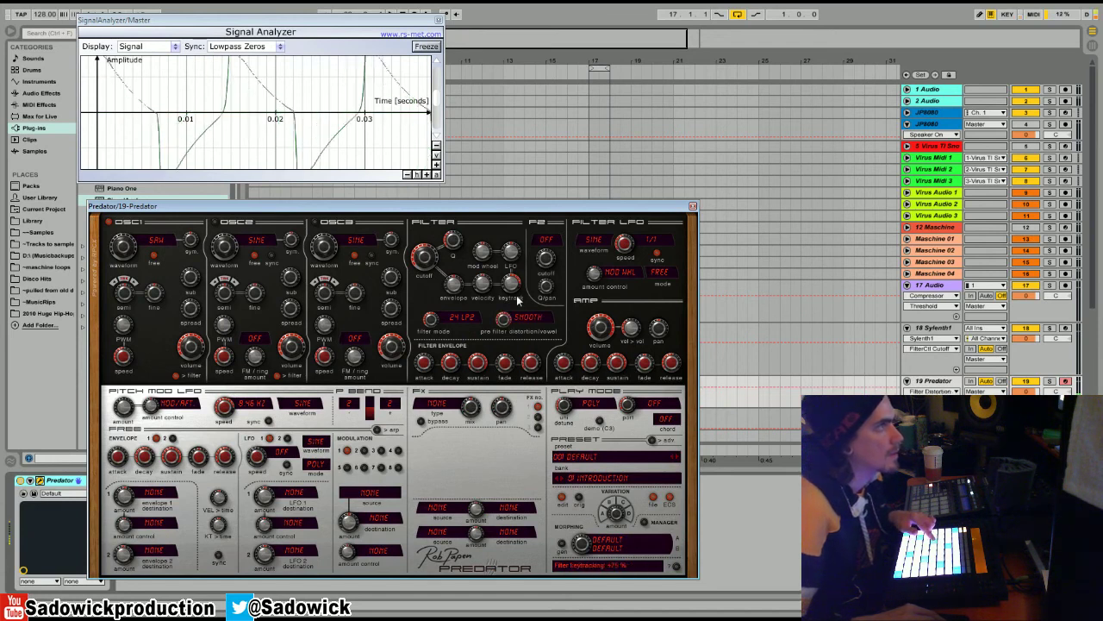
{"action": "left_click", "coordinate": [436, 147]}
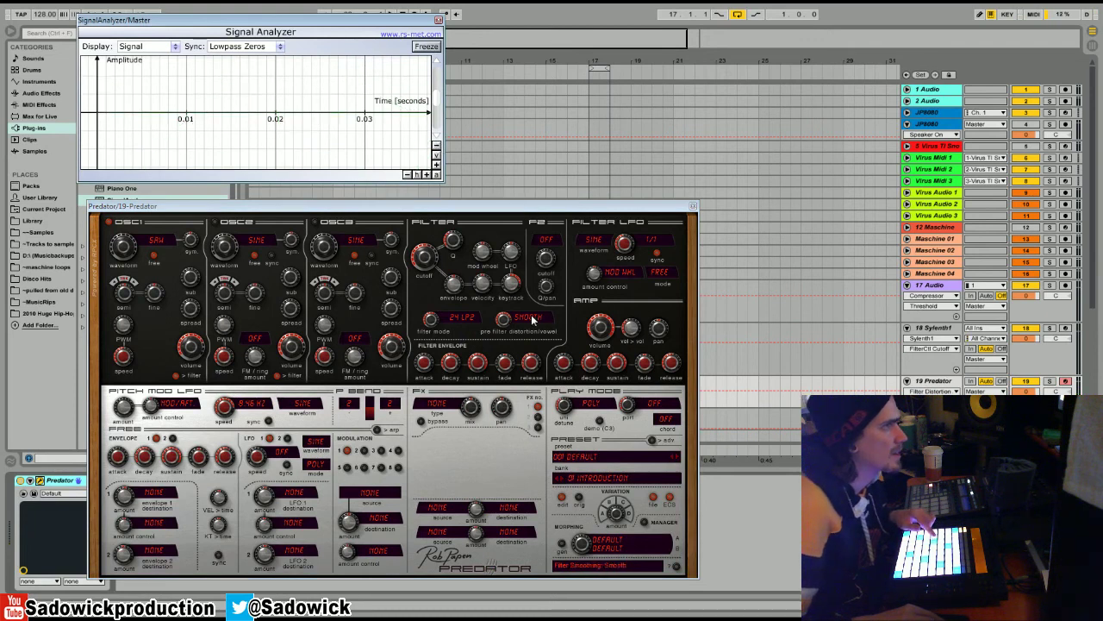
{"action": "left_click", "coordinate": [531, 321]}
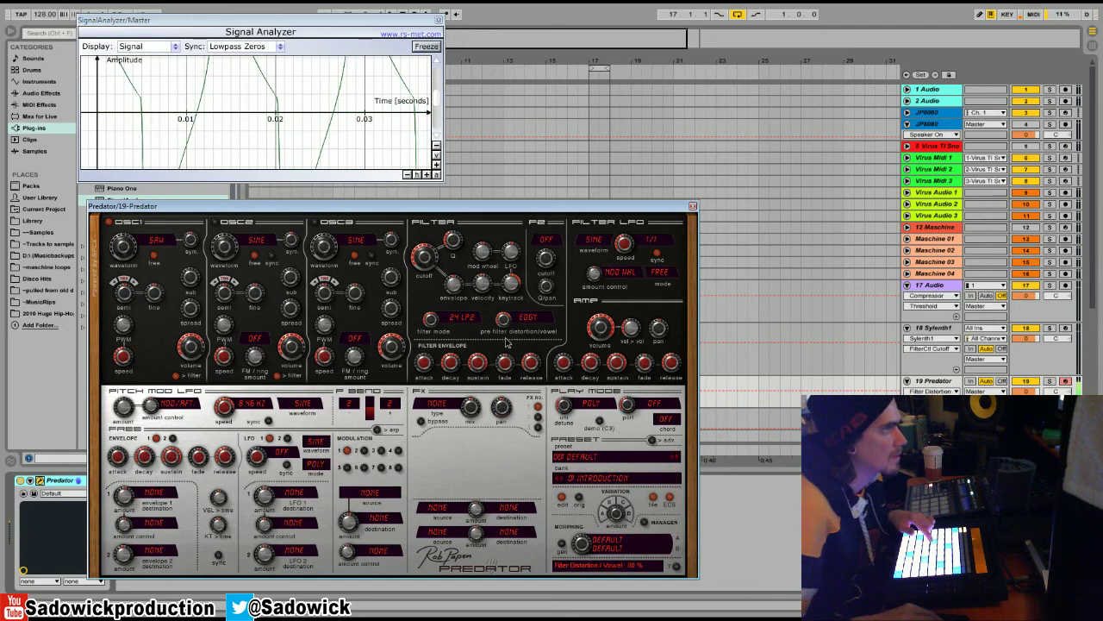
{"action": "mouse_move", "coordinate": [425, 258]}
{"action": "left_mouse_down"}
{"action": "mouse_move", "coordinate": [437, 273]}
{"action": "mouse_move", "coordinate": [453, 240]}
{"action": "mouse_move", "coordinate": [431, 293]}
{"action": "mouse_move", "coordinate": [435, 275]}
{"action": "mouse_move", "coordinate": [441, 297]}
{"action": "mouse_move", "coordinate": [426, 287]}
{"action": "mouse_move", "coordinate": [432, 274]}
{"action": "left_mouse_up"}
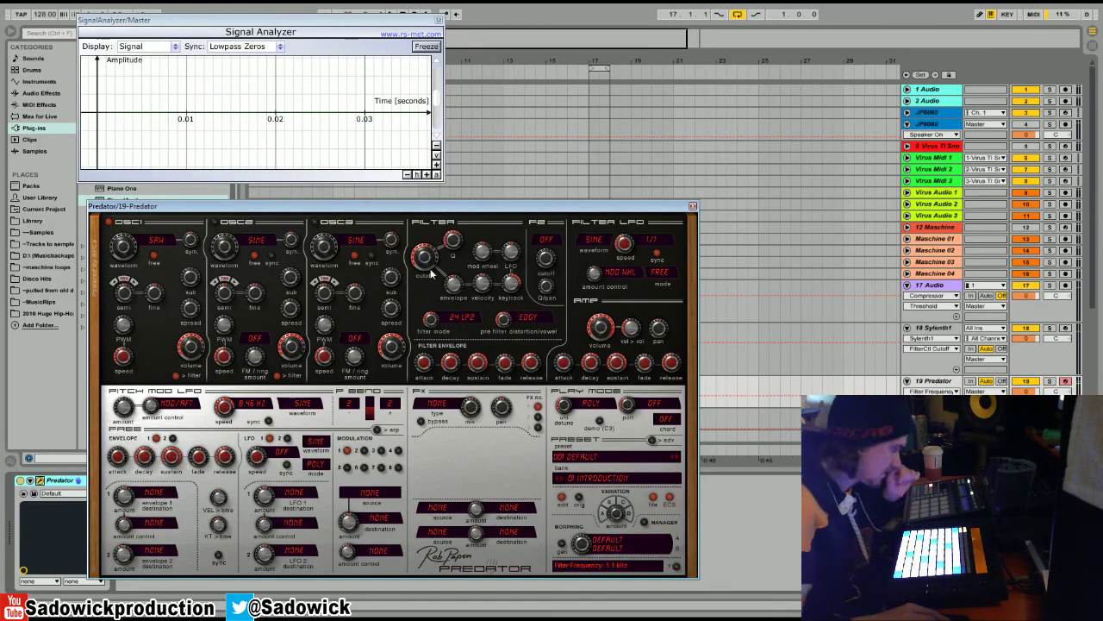
{"action": "left_click", "coordinate": [693, 206]}
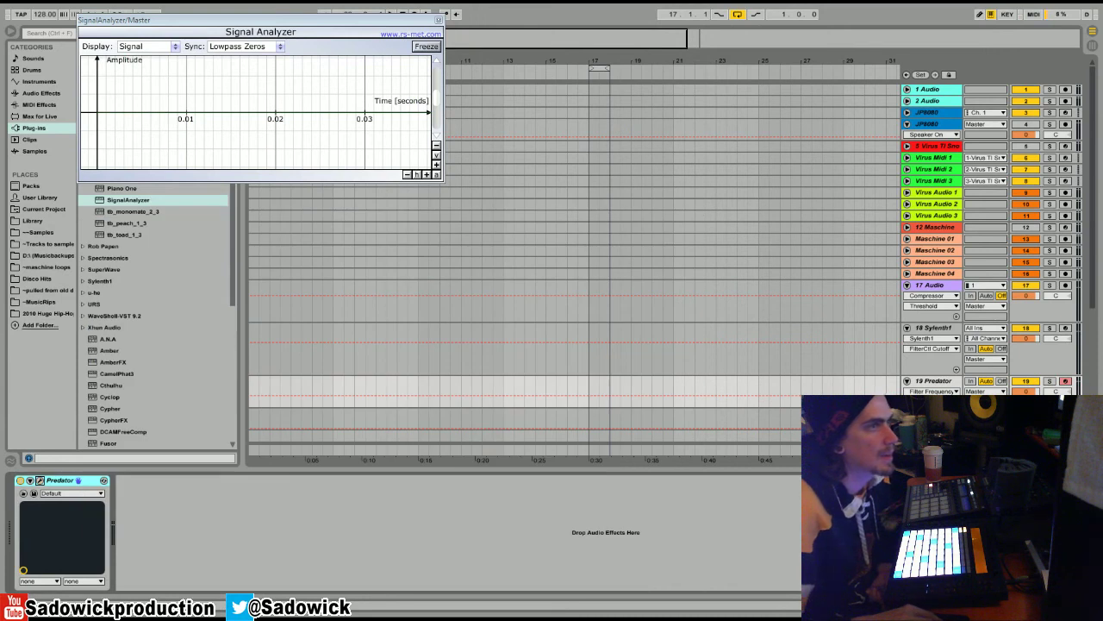
Close the SignalAnalyzer window on the Master track
{"action": "left_click", "coordinate": [438, 20]}
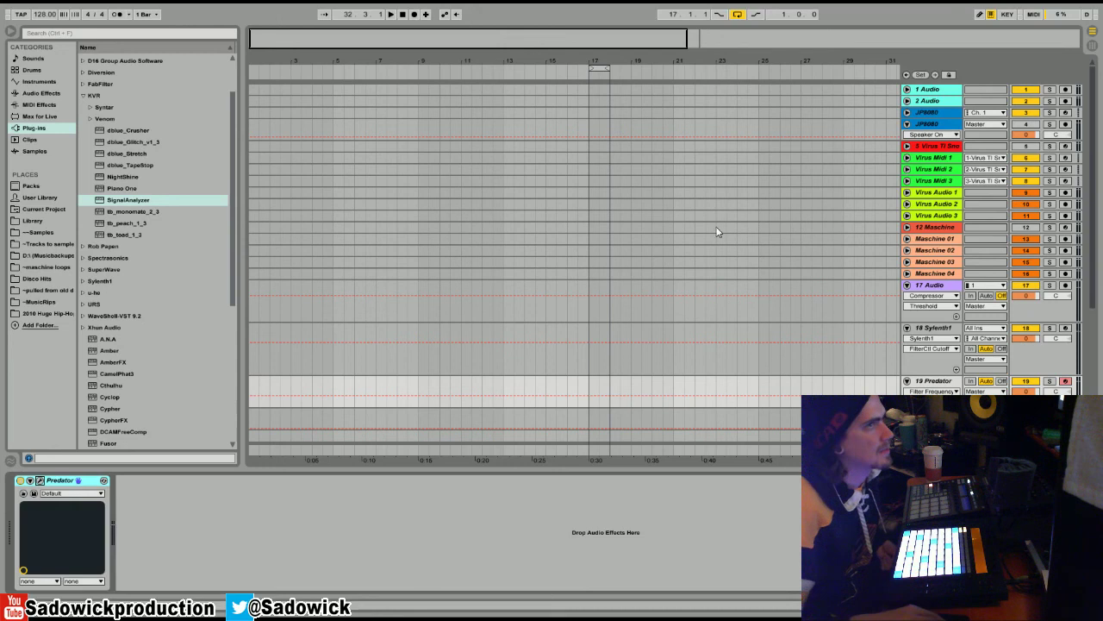
Reopen the track 5 Virus TI Snow, keep Bit Reducer, and nudge Filter 1 cutoff to 70, then 62
{"action": "left_click", "coordinate": [929, 147]}
{"action": "left_click", "coordinate": [38, 481]}
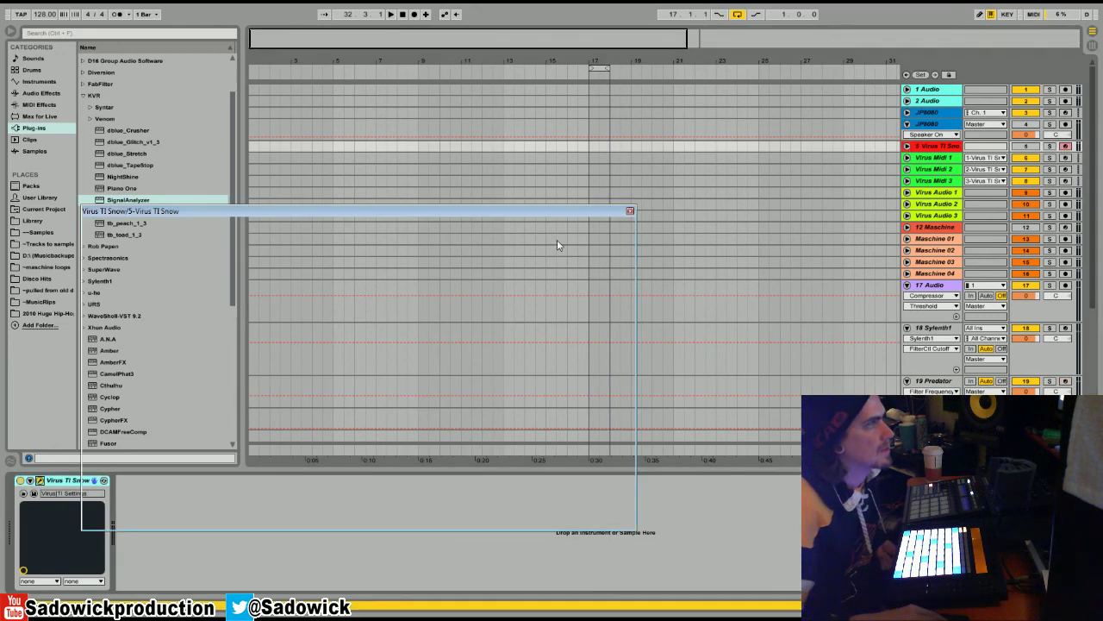
{"action": "left_click", "coordinate": [439, 332]}
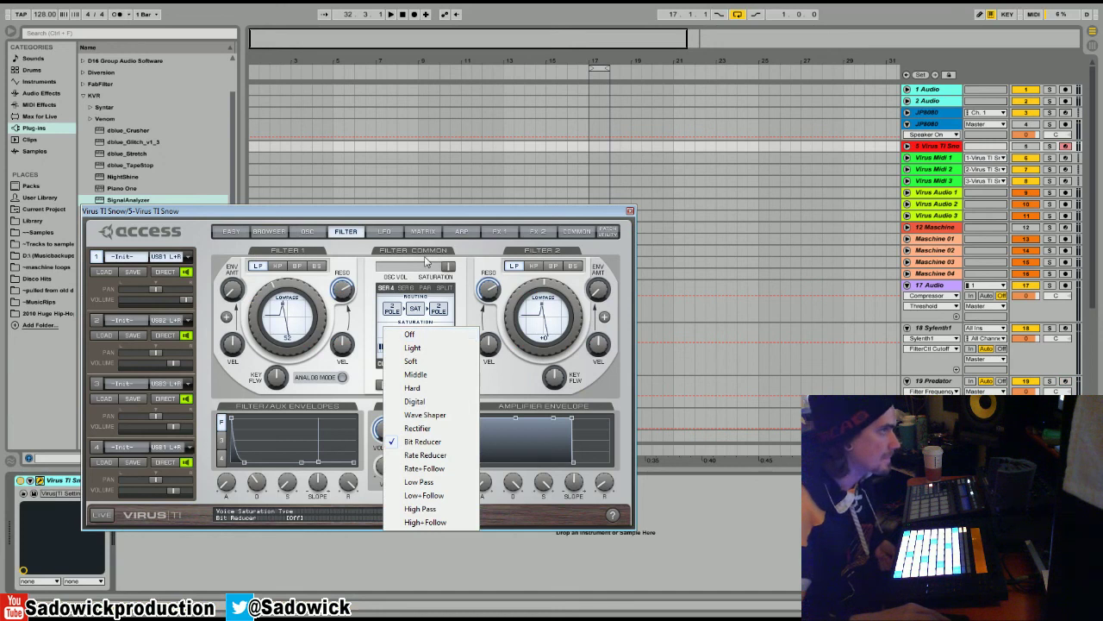
{"action": "left_click", "coordinate": [427, 218]}
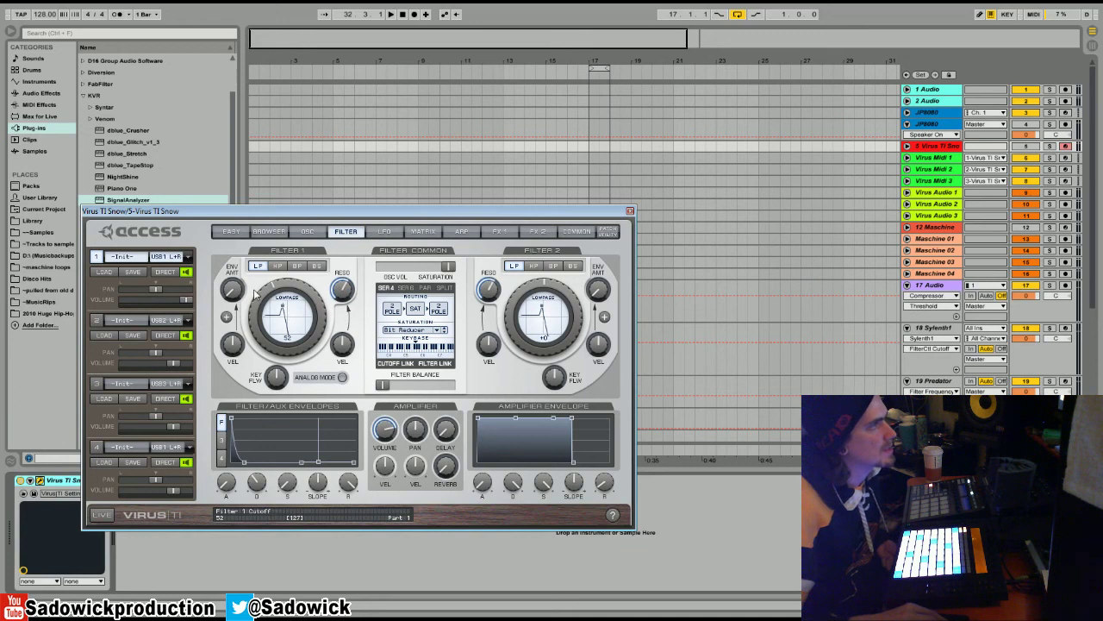
{"action": "left_click_drag", "start_coordinate": [272, 298], "coordinate": [280, 290]}
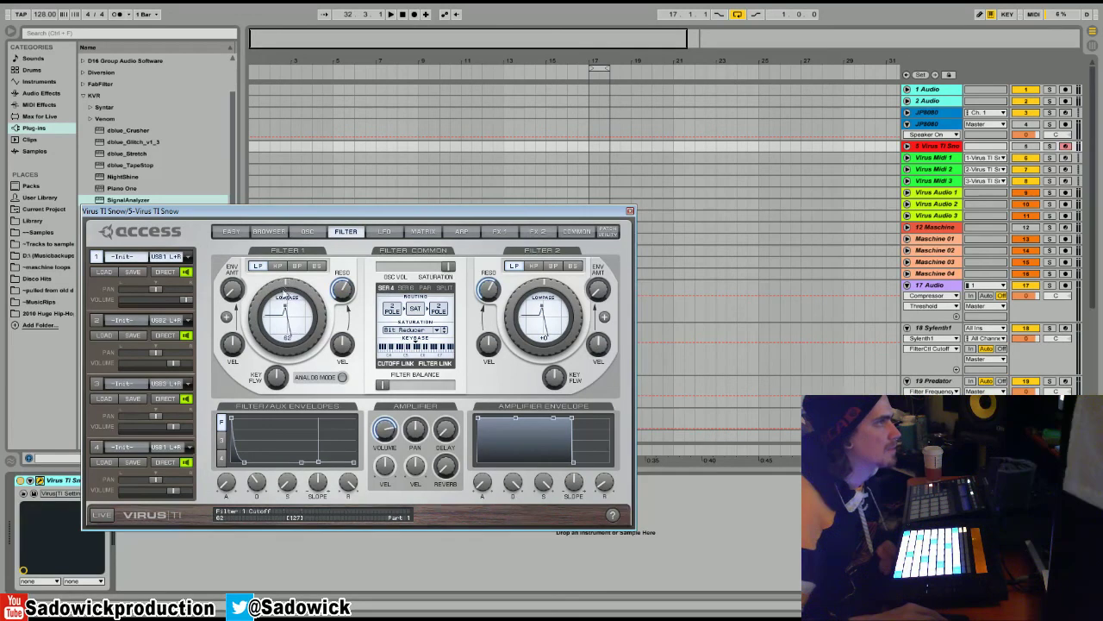
{"action": "mouse_move", "coordinate": [289, 281]}
{"action": "left_mouse_down"}
{"action": "mouse_move", "coordinate": [290, 291]}
{"action": "mouse_move", "coordinate": [284, 284]}
{"action": "left_mouse_up"}
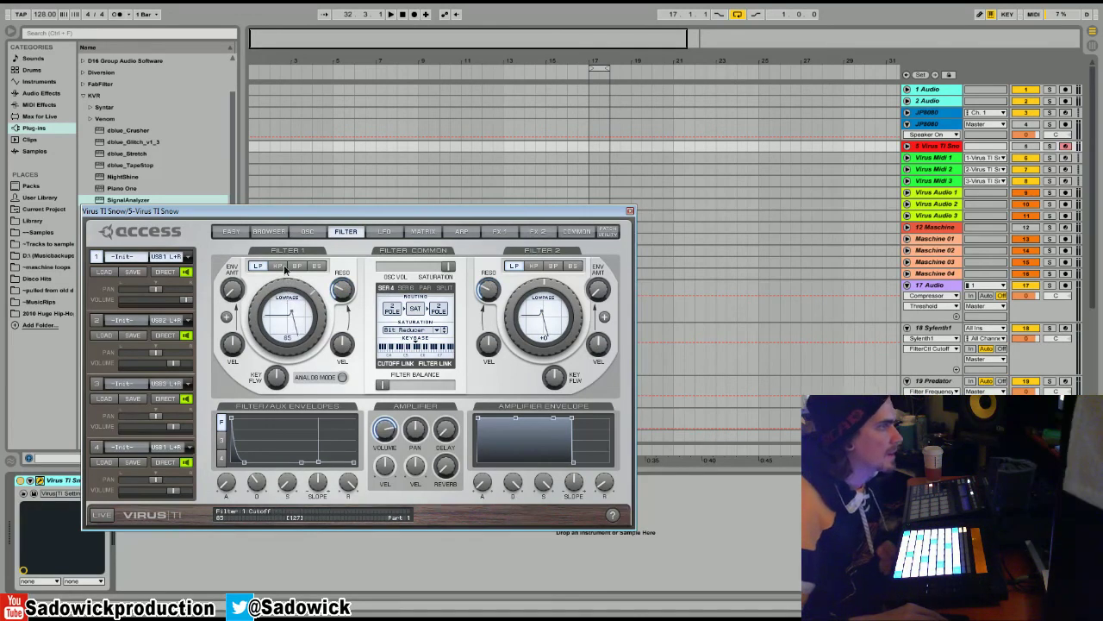